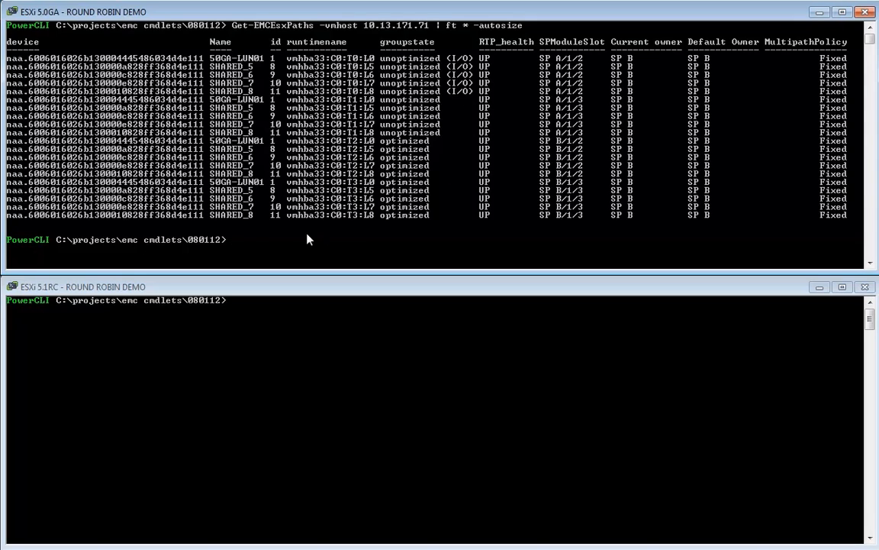
Apply the fixed multipath policy with -setPreferredDefaultOwner to all EMC devices on host 10.13.171.71 and list its paths in an autosized table
right_click(294, 251)
key(Return)
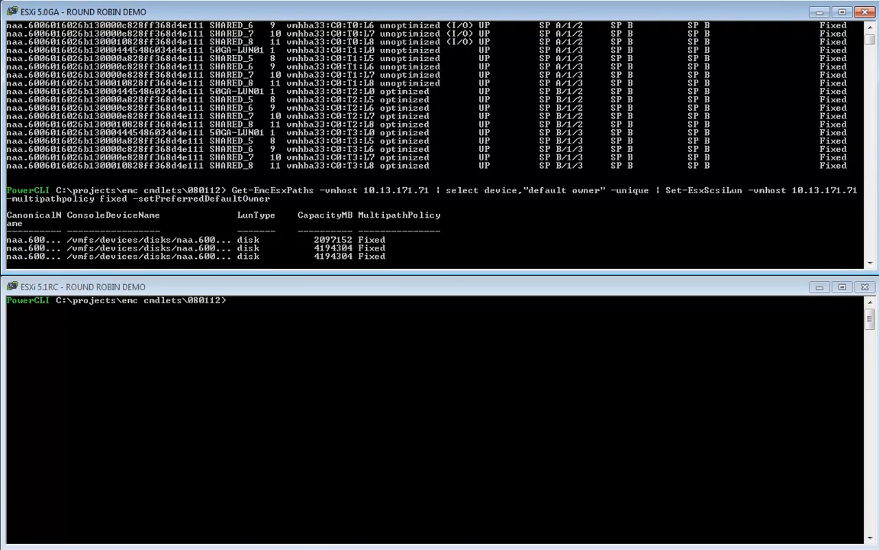
key(Up)
key(Up)
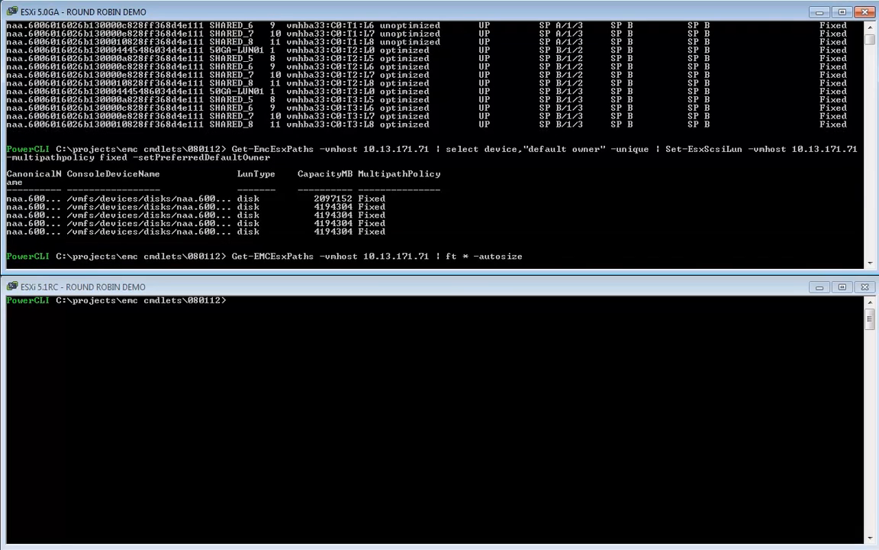
key(Return)
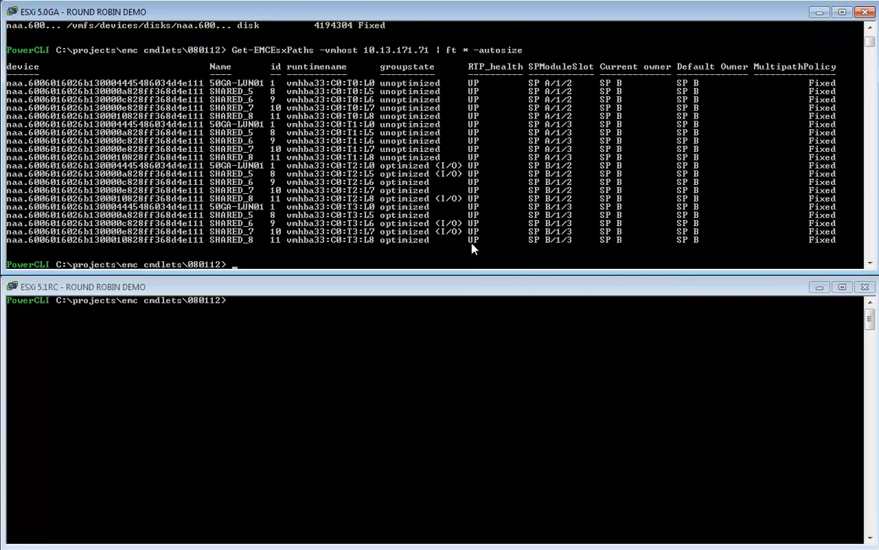
Set the default owner of the first three unique LUNs on host 10.13.171.71 to A, refresh the host with Refresh-VNXESX and list its paths
click(390, 548)
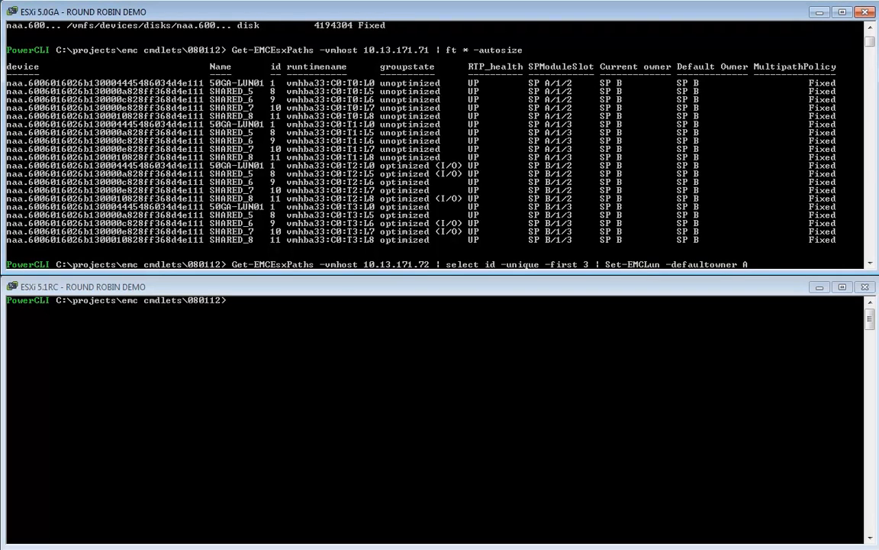
key(Return)
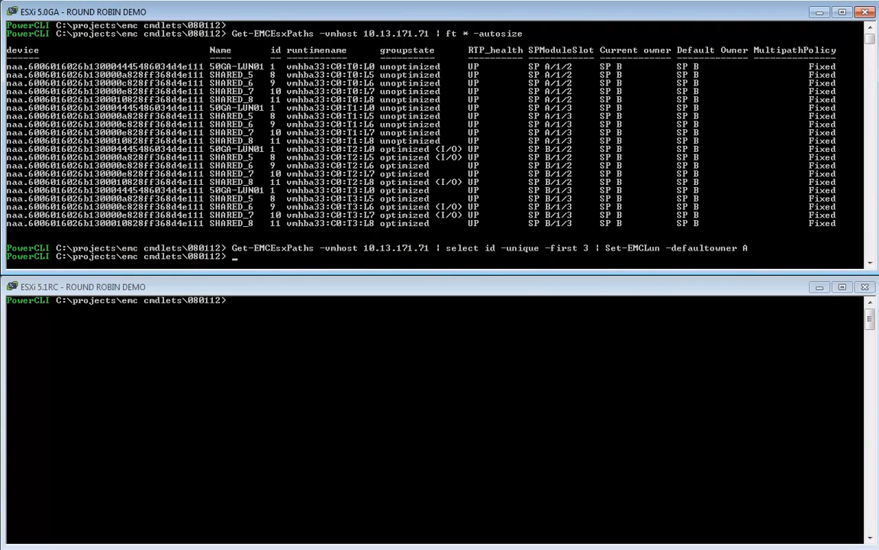
key(Up)
key(Return)
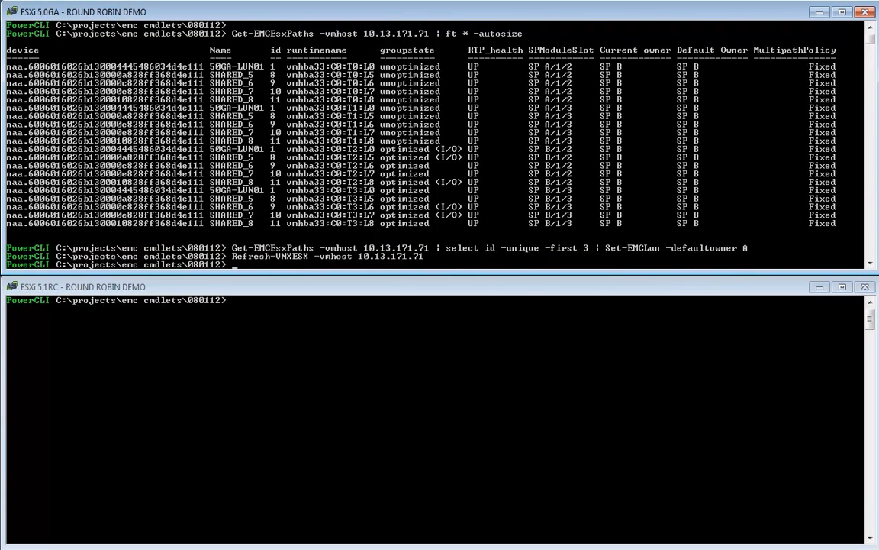
key(Up)
key(Up)
key(Up)
key(Return)
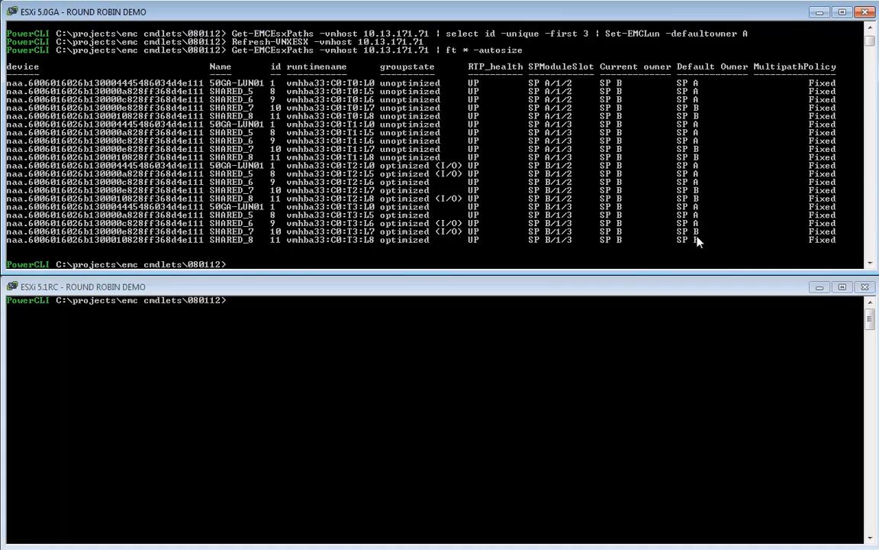
Reapply the fixed policy with preferred default owner on host 10.13.171.71 to match the changed LUN owners, and list its paths again
key(Down)
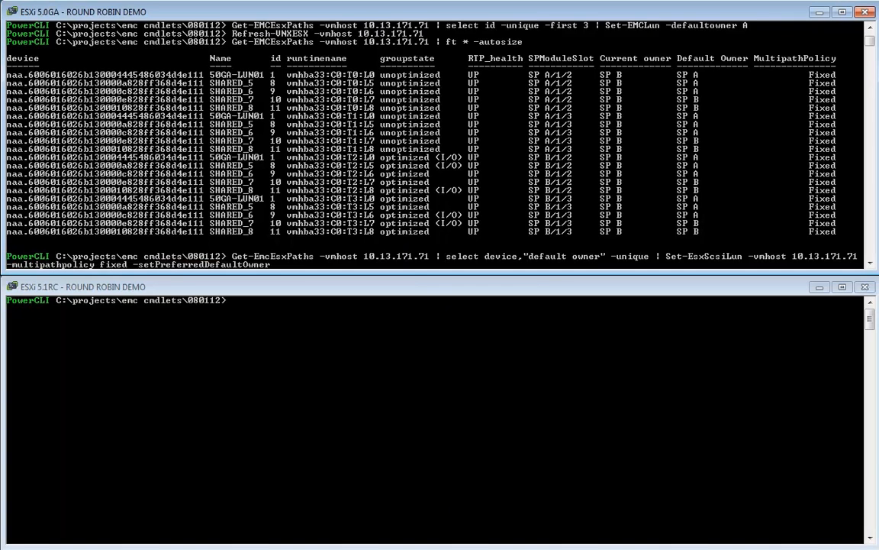
key(Return)
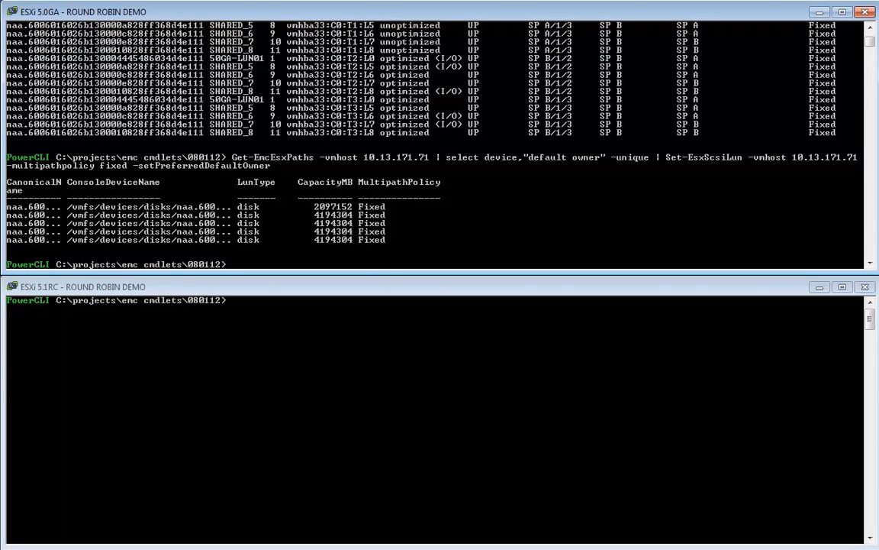
key(Up)
key(Up)
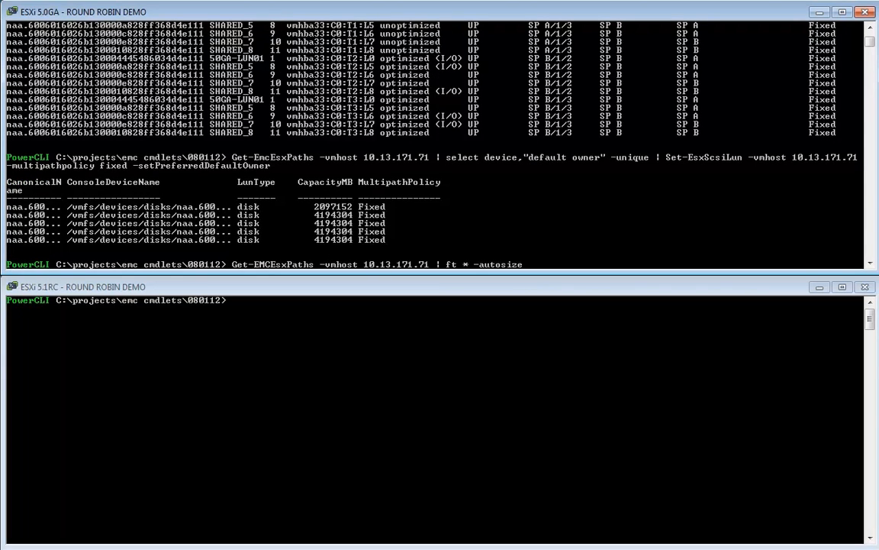
key(Return)
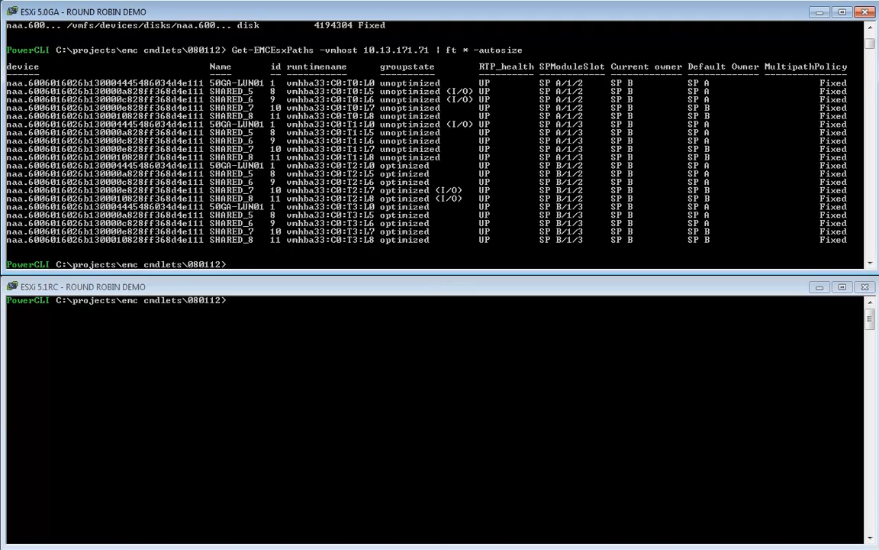
Run the naviseccli "trespass mine" command with scope 0 and the account user and password against 10.13.171.61 and 10.13.171.62
key(Up)
key(Return)
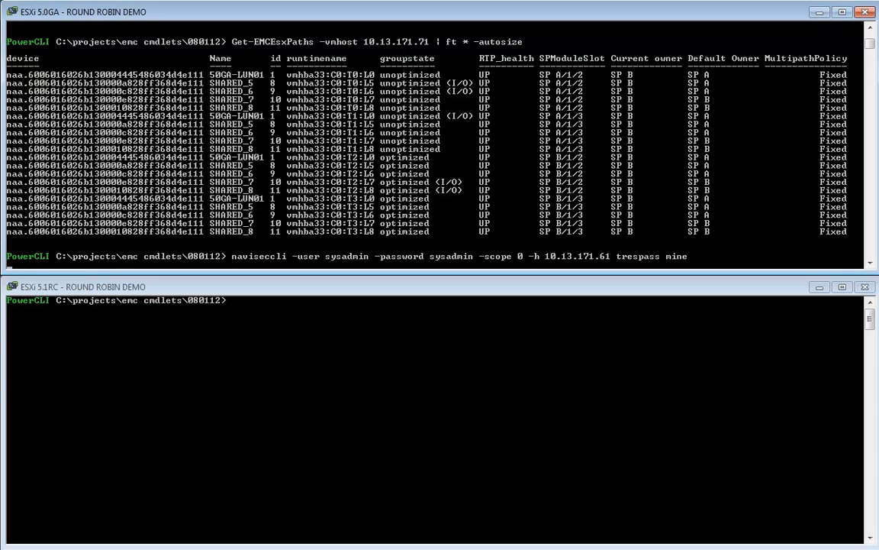
key(Up)
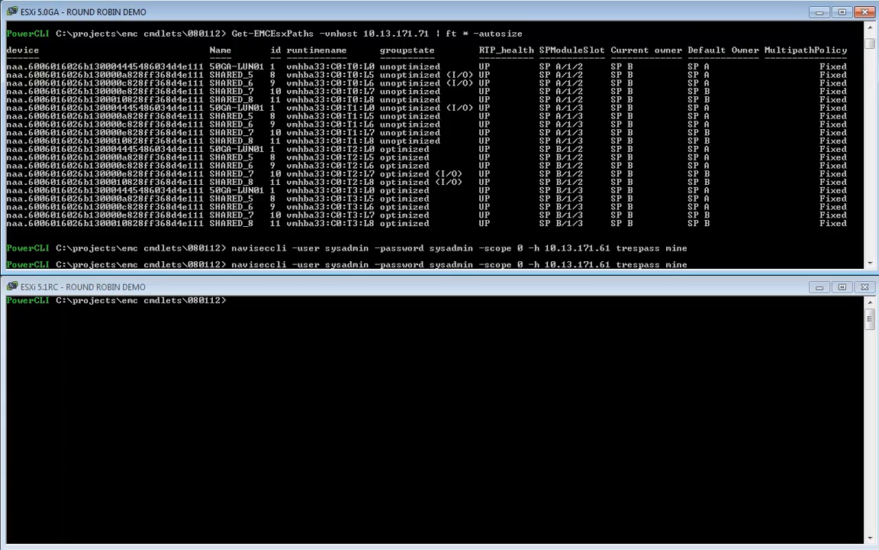
key(Left)
key(Left)
key(Left)
key(Left)
key(Left)
key(Left)
key(Left)
key(Left)
key(Left)
key(Left)
key(Left)
key(Left)
key(Left)
key(Left)
key(BackSpace)
text(2)
key(Return)
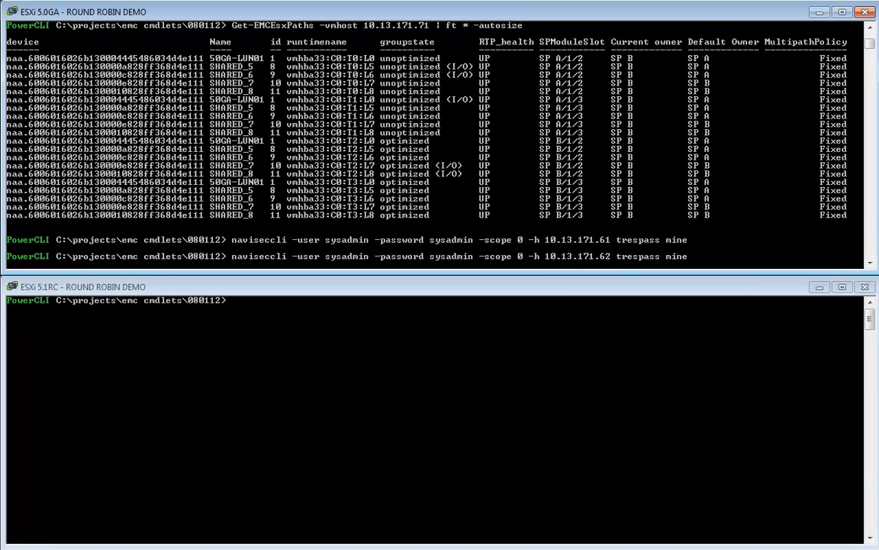
Refresh host 10.13.171.71 with Refresh-VNXESX and list its EMC paths in an autosized table
key(Up)
key(Up)
key(Up)
key(Up)
key(Return)
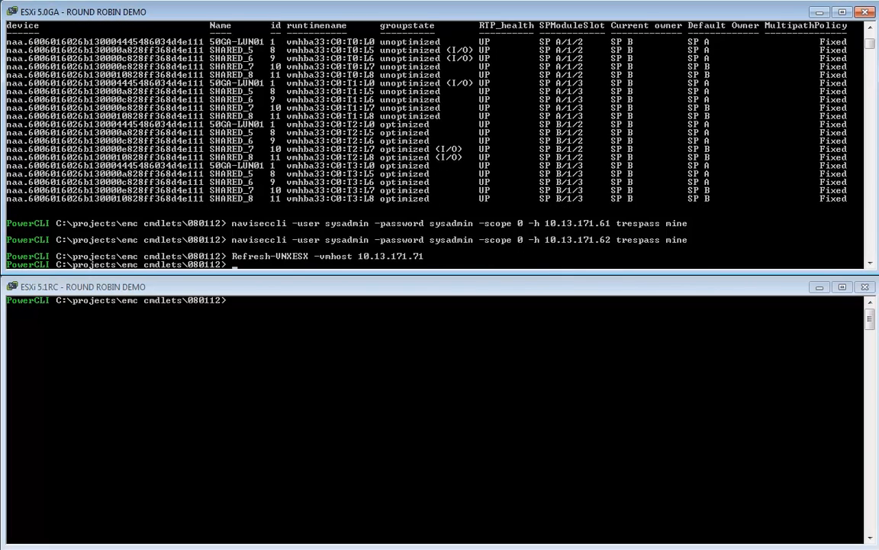
key(Down)
key(Return)
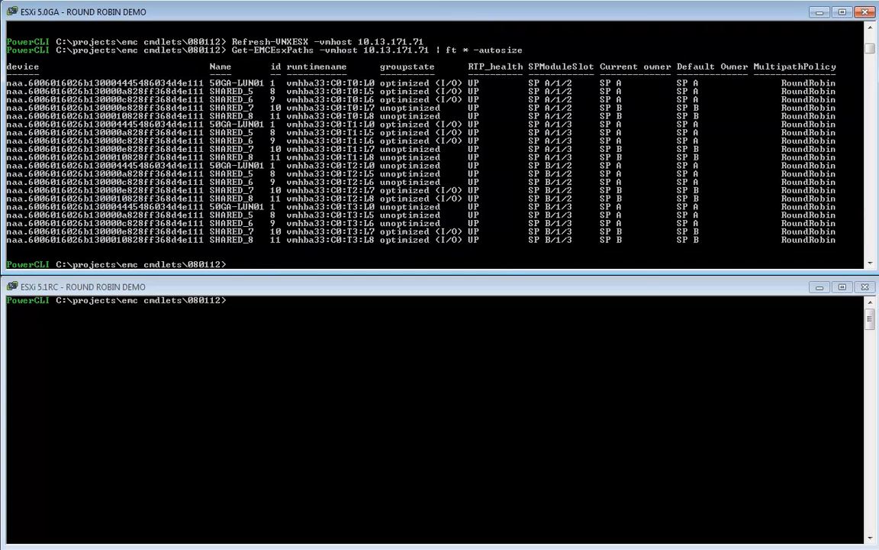
Set the default owner of all unique LUNs on host 10.13.171.71 to B, then refresh the host and list its paths
key(Up)
key(Up)
key(Up)
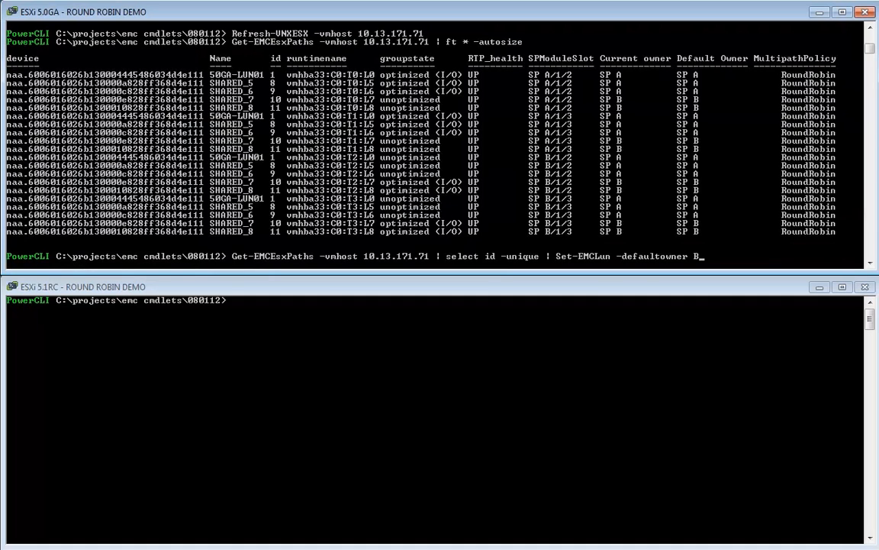
key(Return)
key(Up)
key(Up)
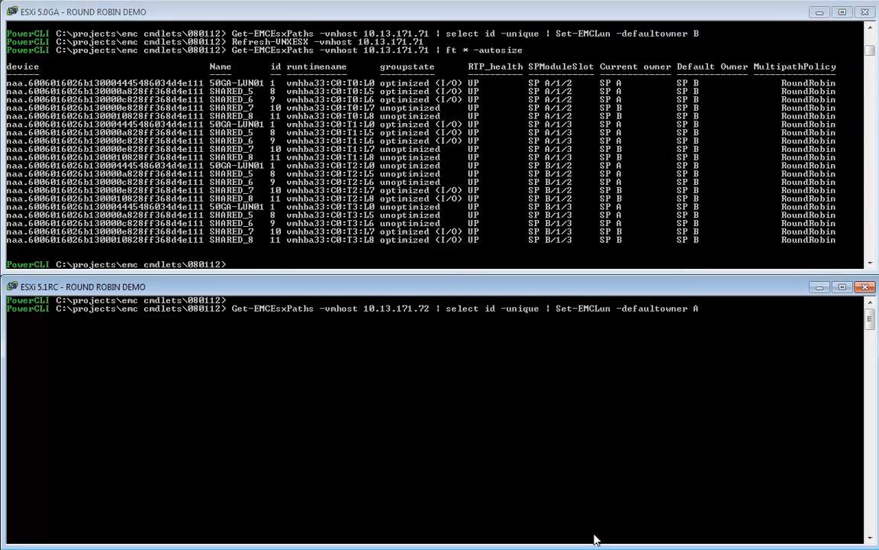
In the ESXi 5.1RC session, set the default owner of all LUNs on host 10.13.171.72 to A, refresh the host and list its paths
key(Return)
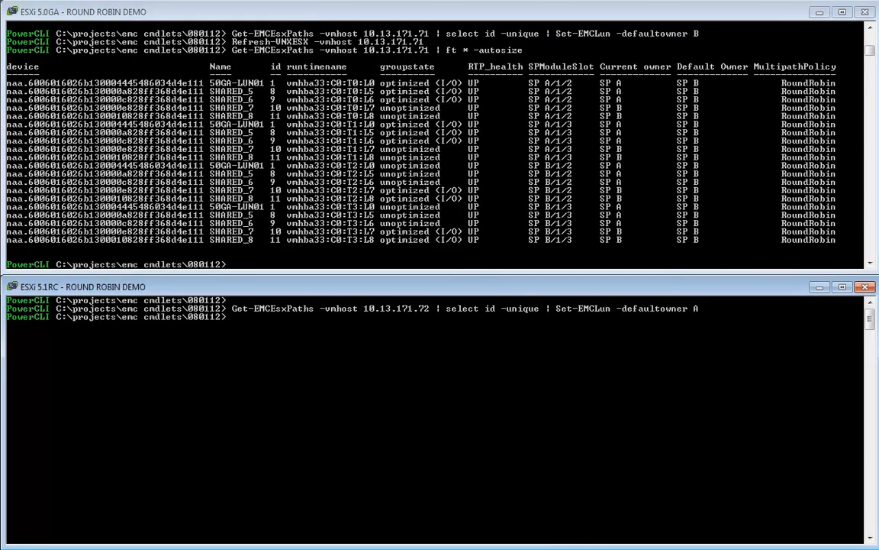
key(Up)
key(Up)
key(Return)
key(Down)
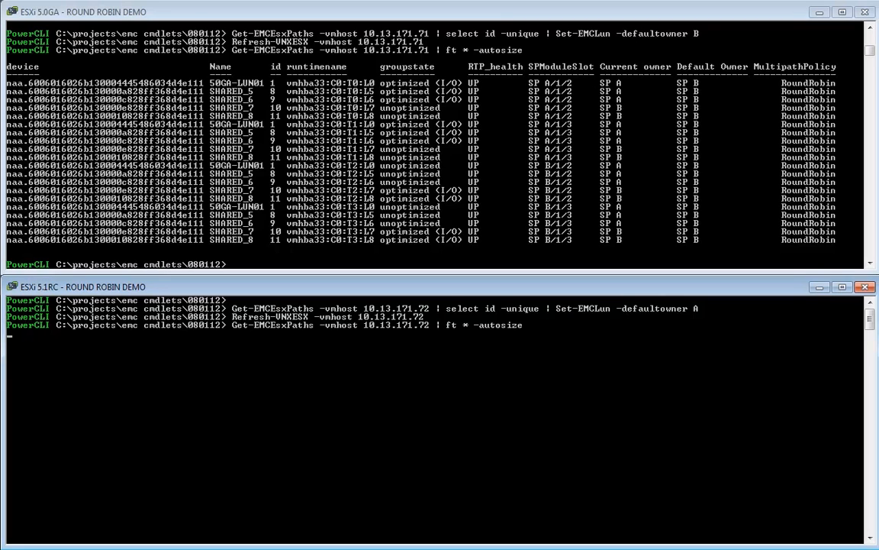
key(Return)
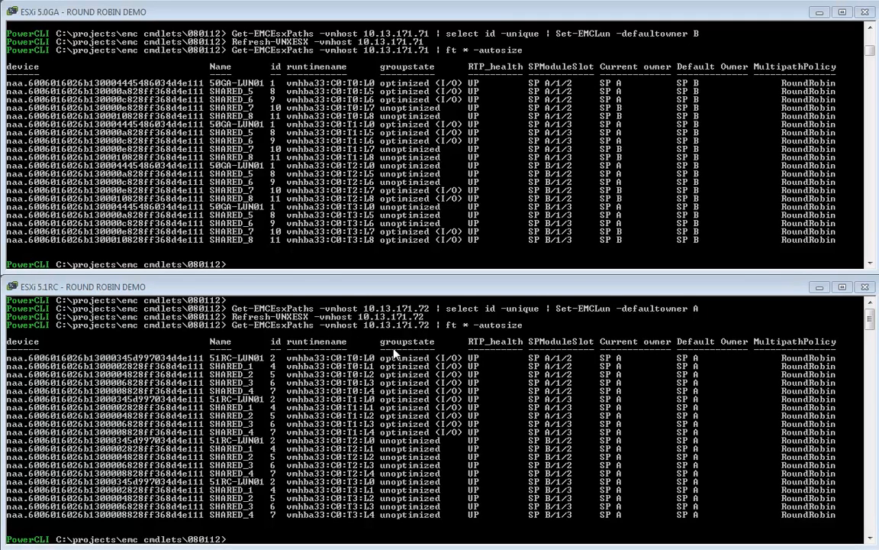
Set the default owner of the first three unique LUNs on host 10.13.171.72 to B, refresh the host and list its paths
text(Get-EMCEsxPaths -vmhost 10.13.171.72 | select id -unique -first 3 | Set-EMCLun -defaultowner B)
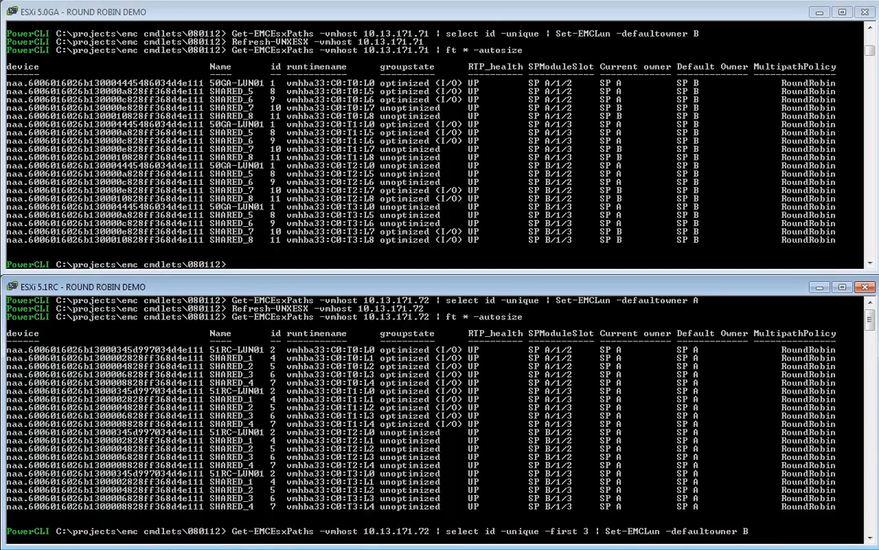
key(Return)
text(Refresh-UNXESX -vmhost 10.13.171.72)
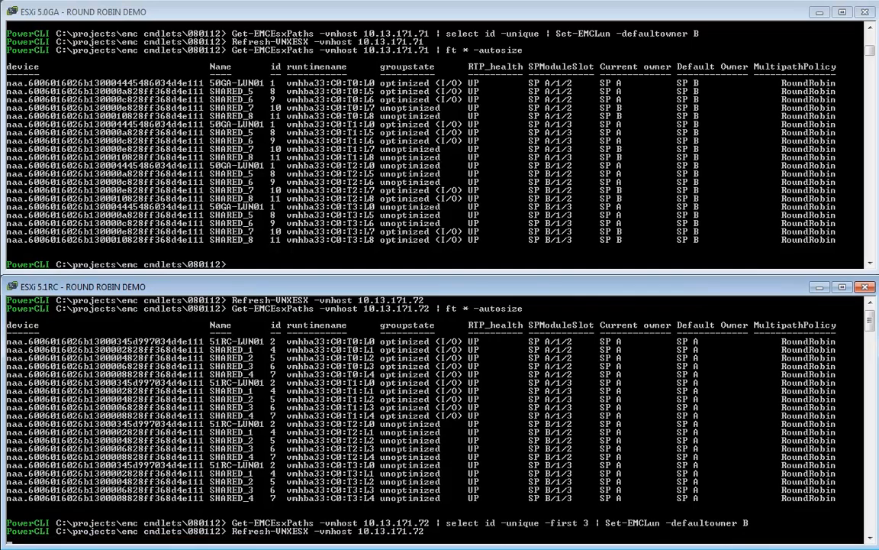
key(Return)
text(Get-EMCEsxPaths -vmhost 10.13.171.72 | ft * -autosize)
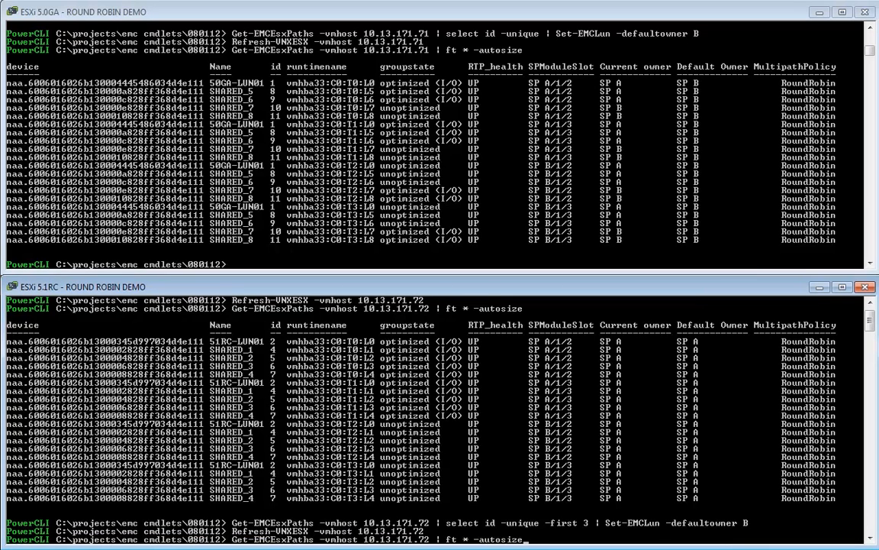
key(Return)
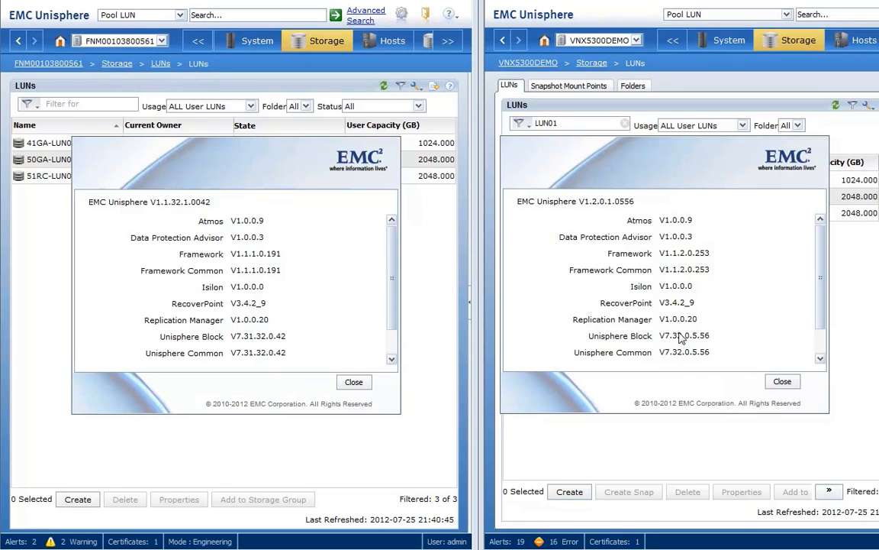
Close the version details and About dialogs in both EMC Unisphere windows
click(779, 382)
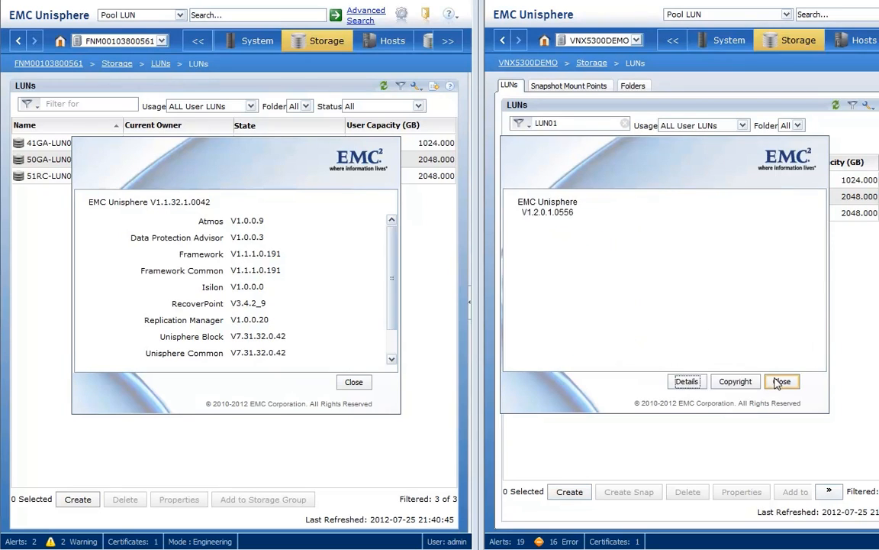
click(778, 381)
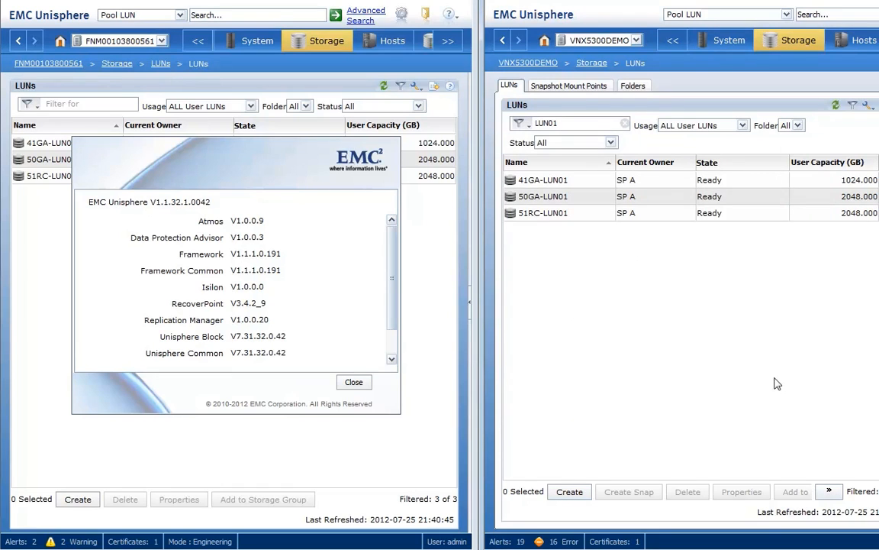
click(353, 382)
click(353, 383)
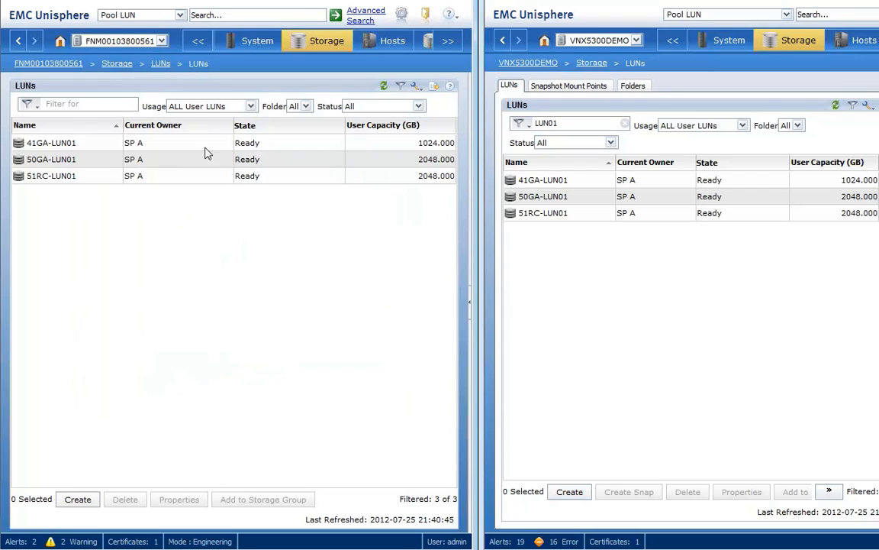
click(196, 175)
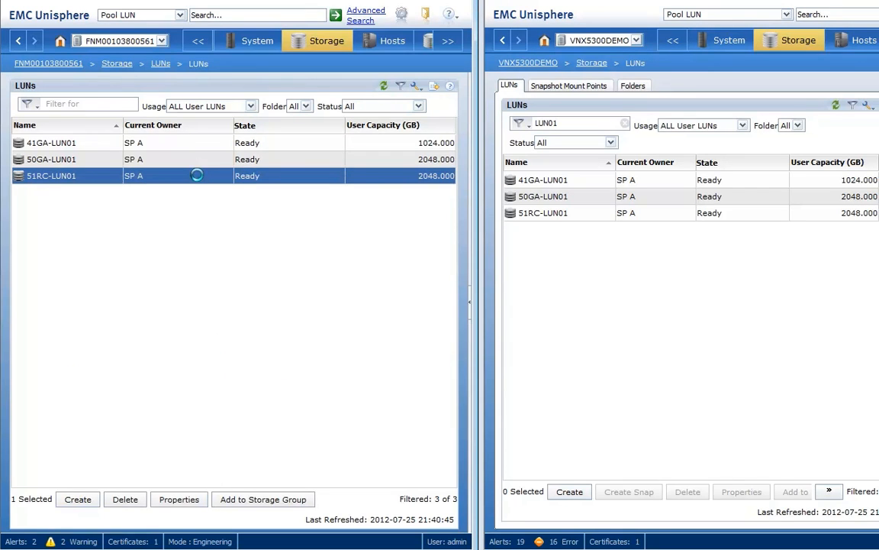
right_click(197, 176)
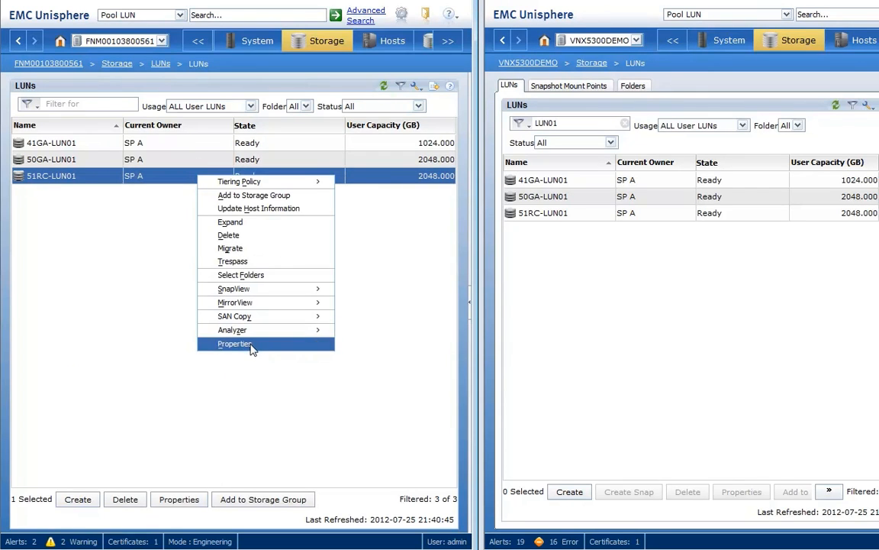
click(252, 345)
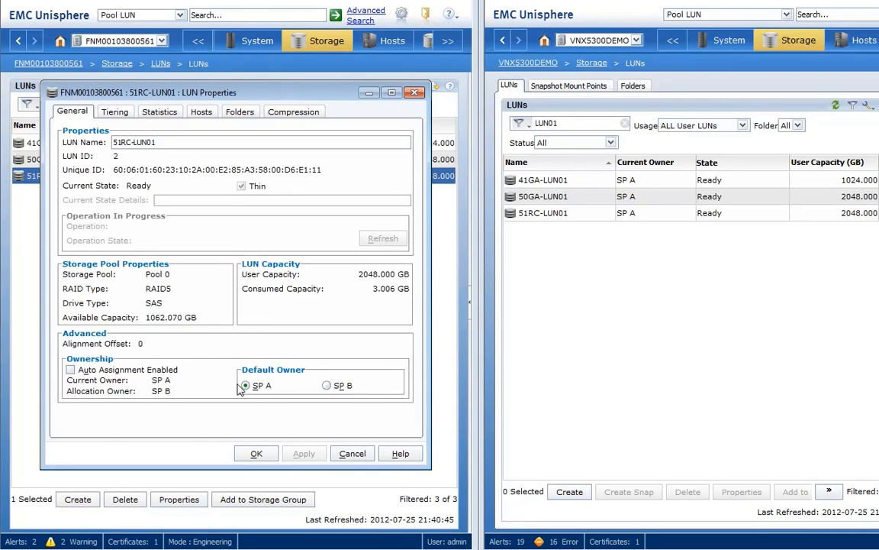
click(353, 455)
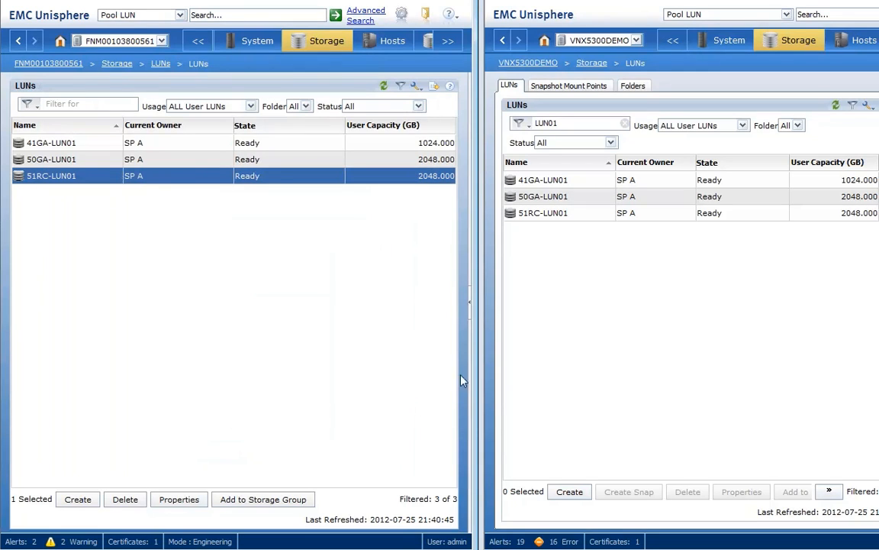
Check the ownership settings in the properties of 51RC-LUN01 on array VNX5300DEMO, leaving without changes
click(612, 213)
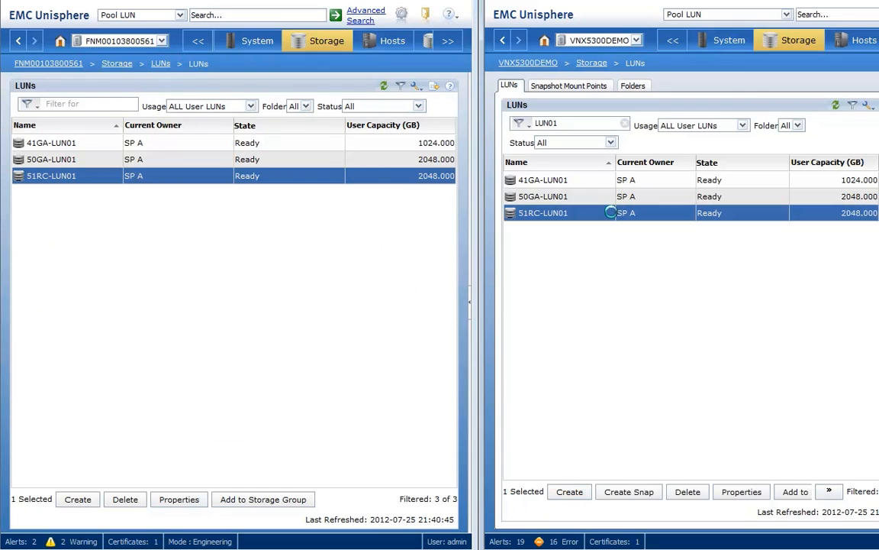
right_click(612, 213)
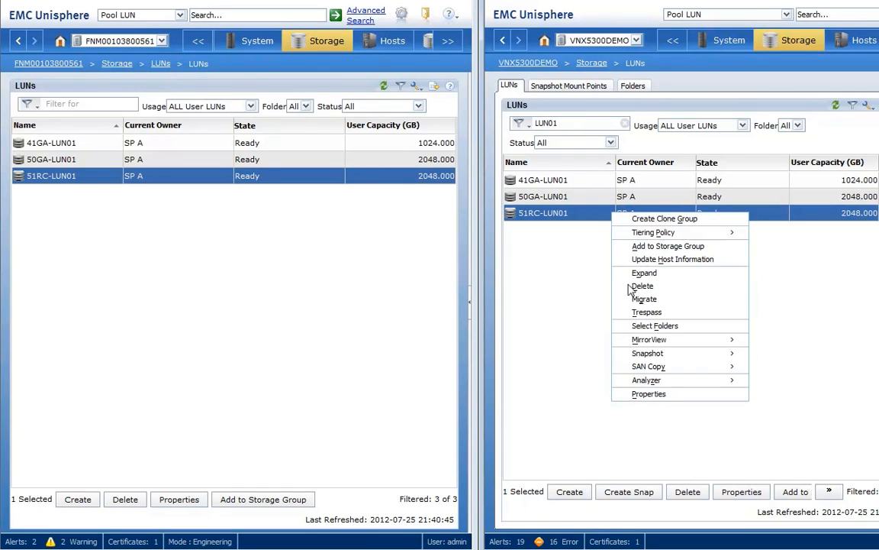
click(661, 395)
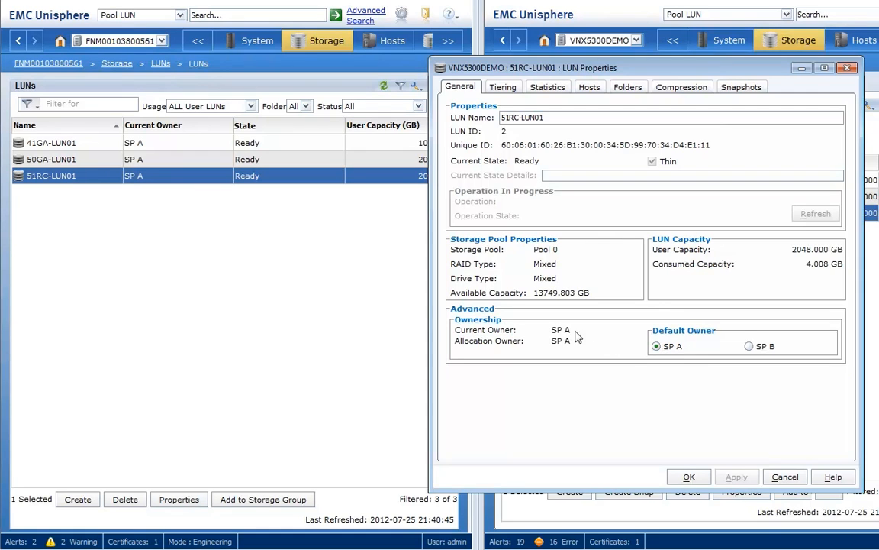
click(784, 477)
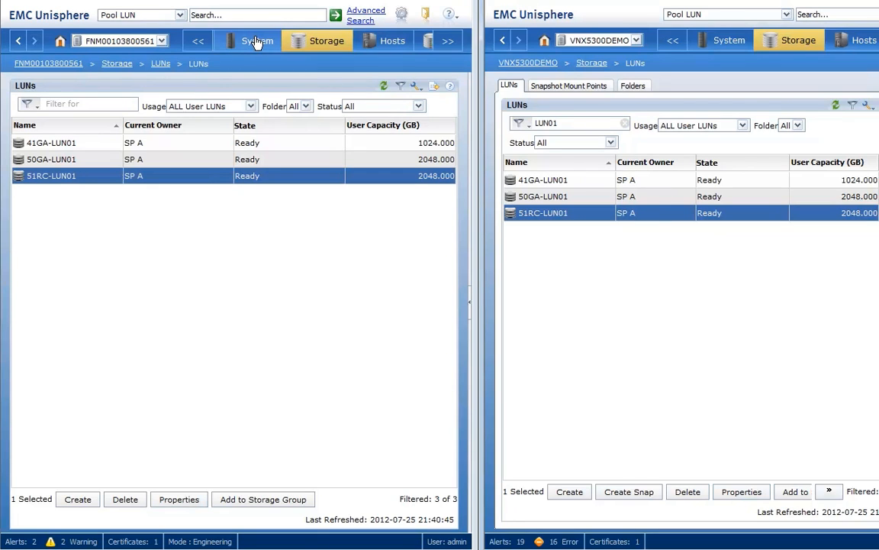
mouse_move(257, 39)
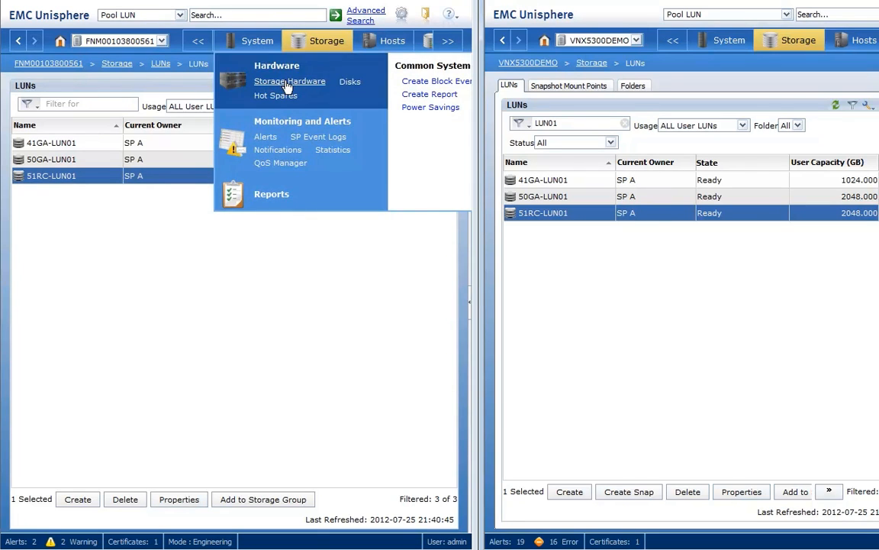
click(288, 81)
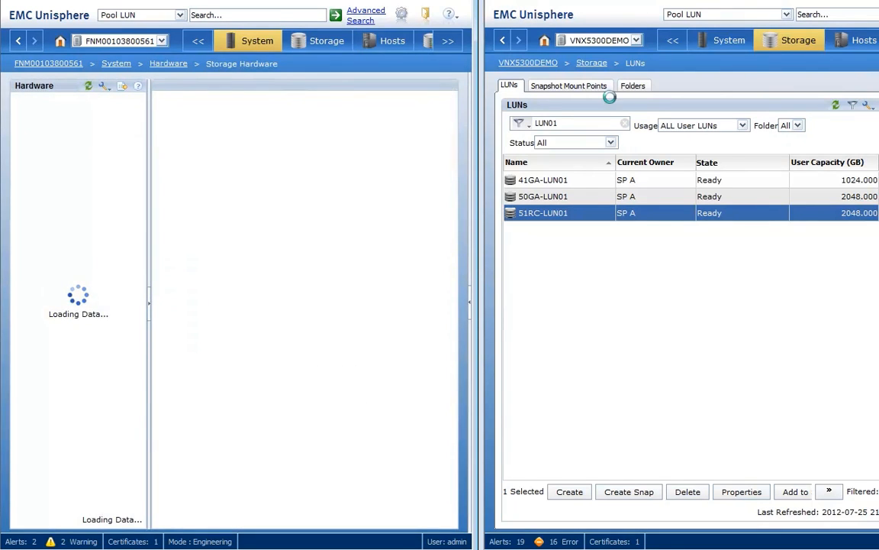
mouse_move(728, 45)
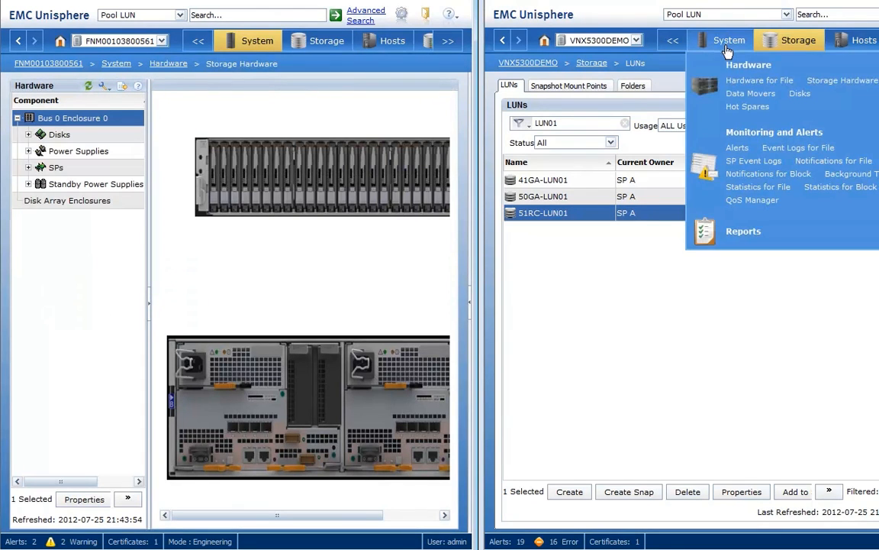
click(853, 82)
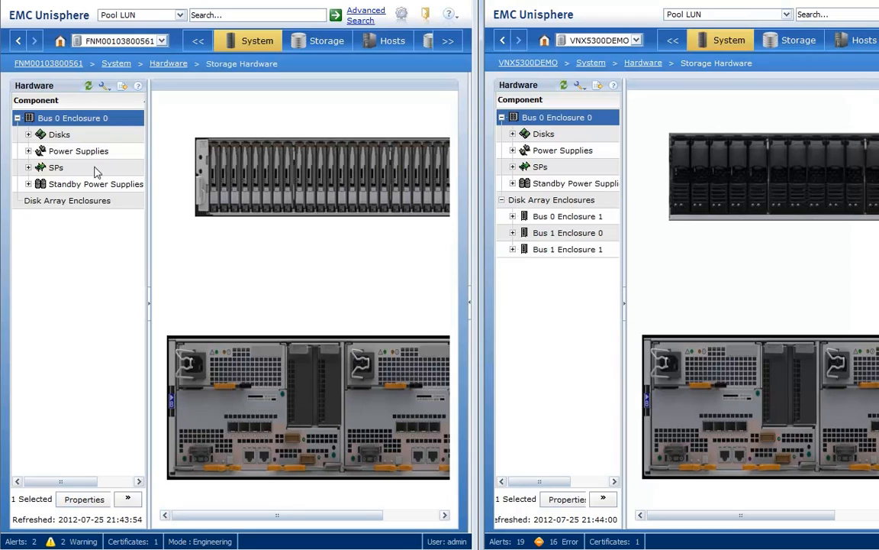
click(28, 167)
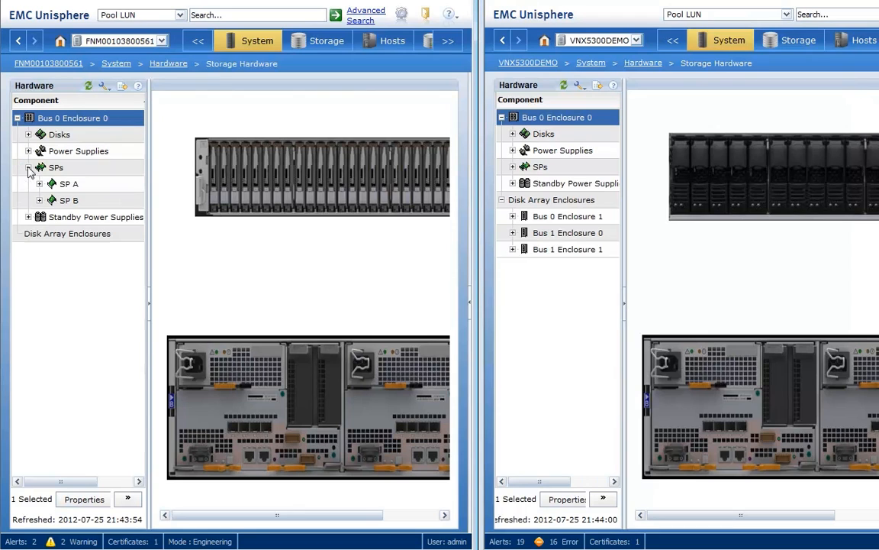
click(83, 169)
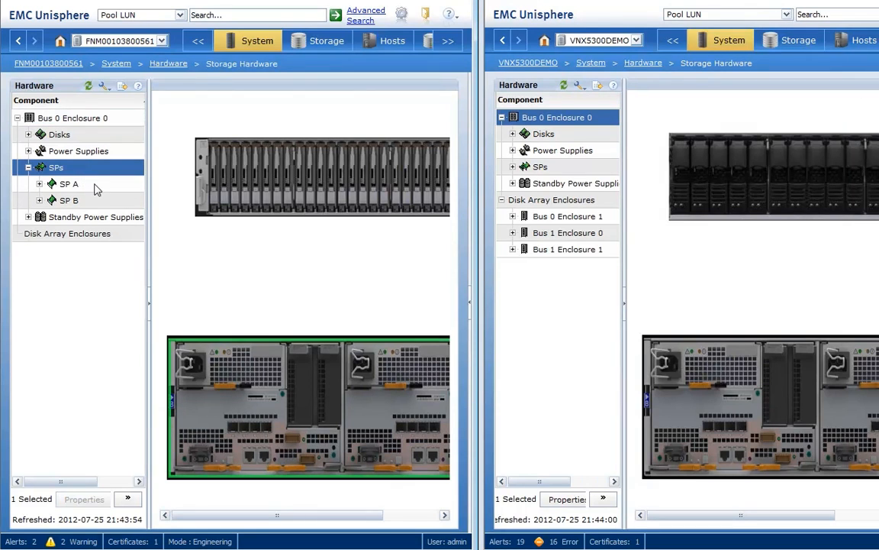
click(95, 186)
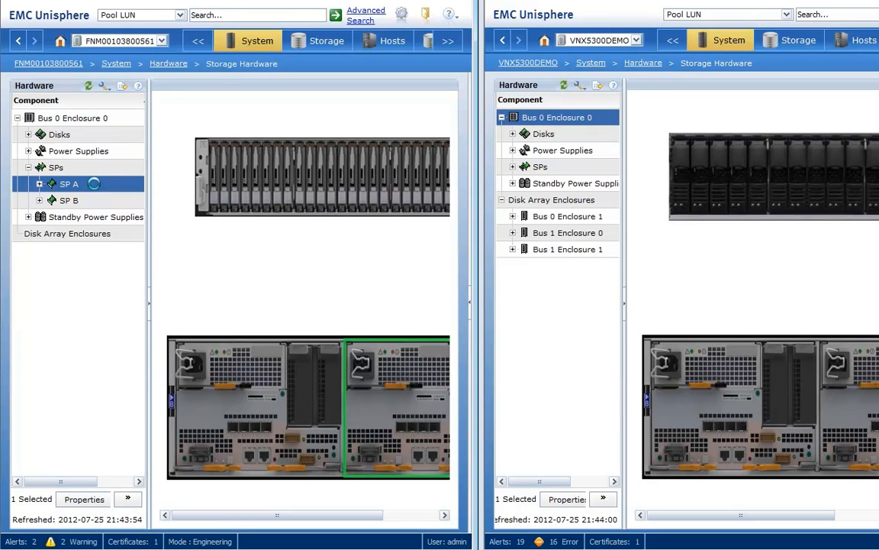
right_click(95, 185)
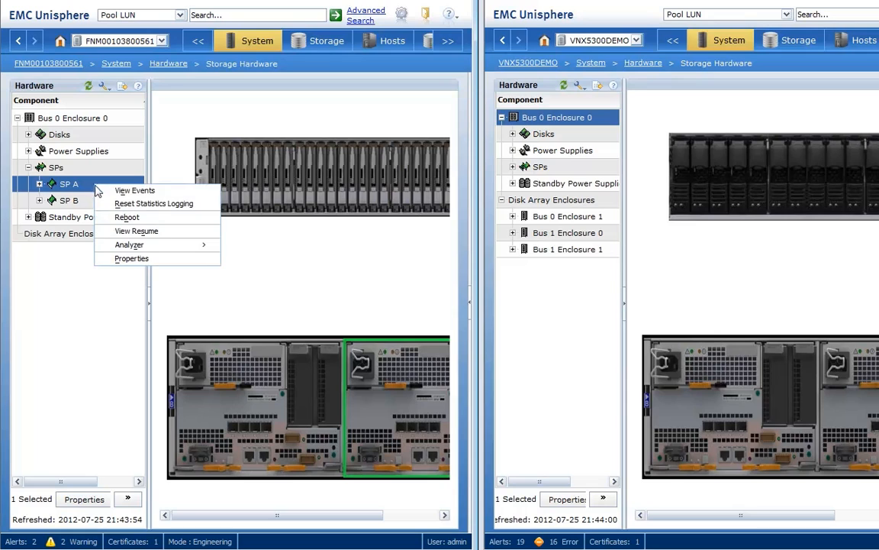
click(122, 217)
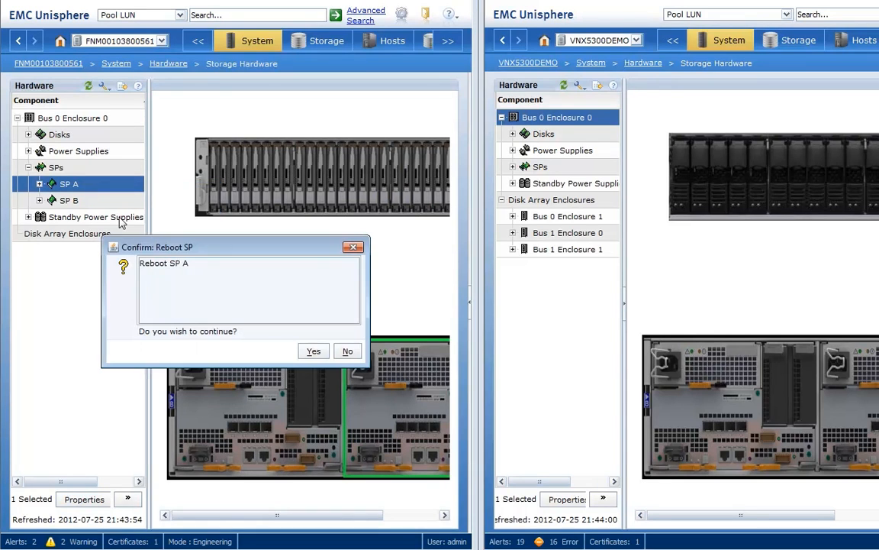
click(311, 352)
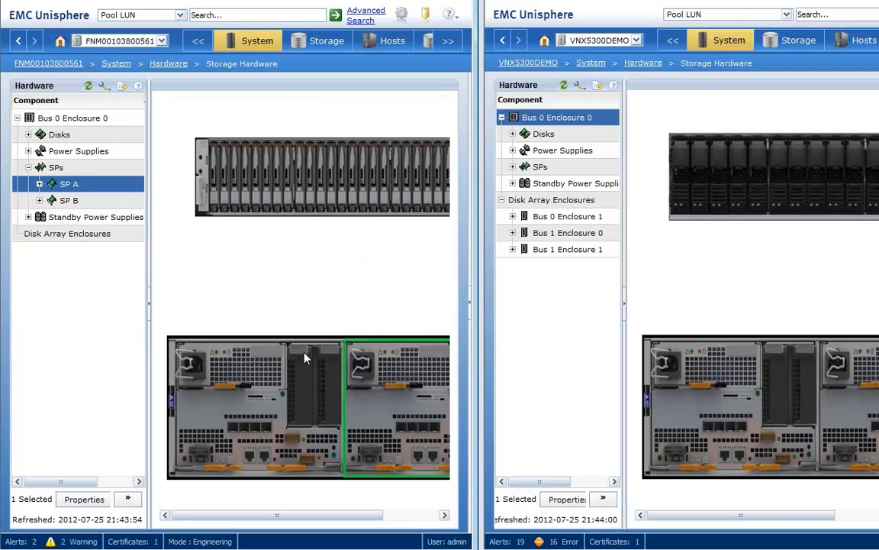
Reboot storage processor SP A on array VNX5300DEMO and refresh the hardware lists of both arrays
click(548, 169)
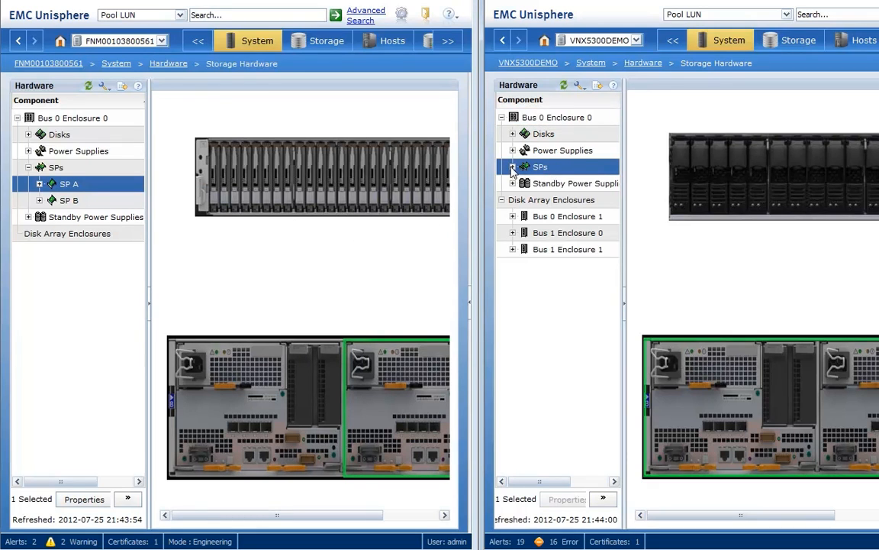
click(511, 166)
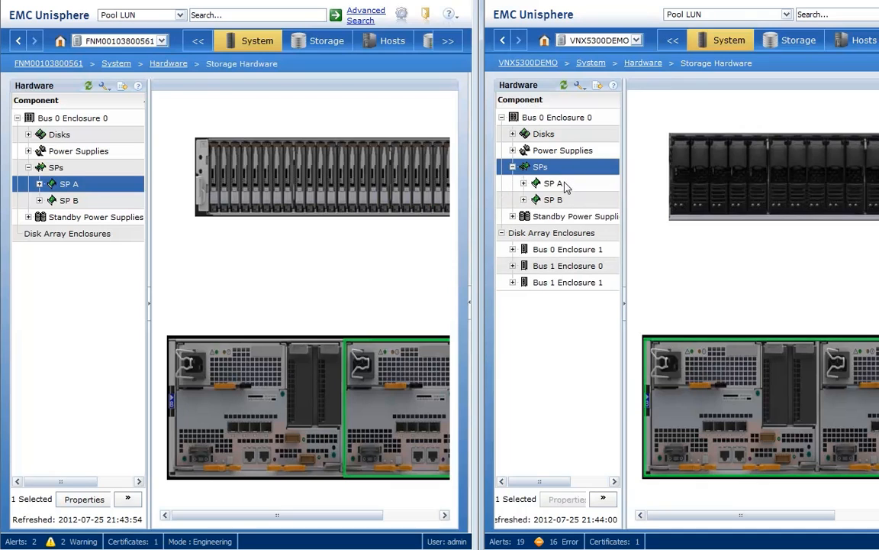
click(566, 186)
right_click(566, 185)
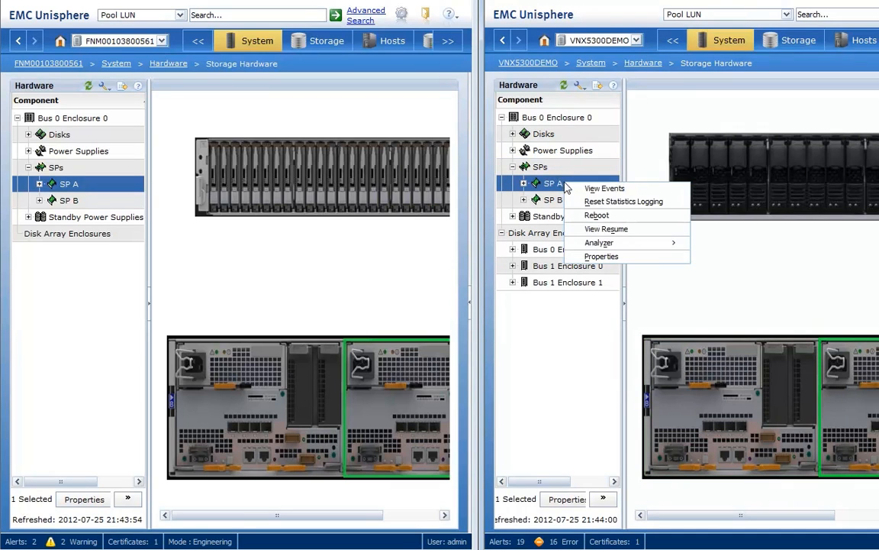
click(598, 216)
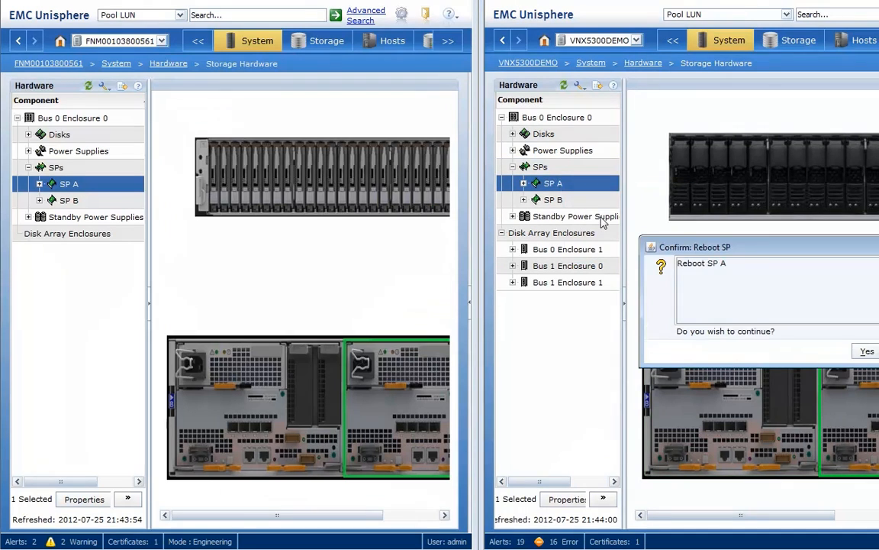
click(865, 354)
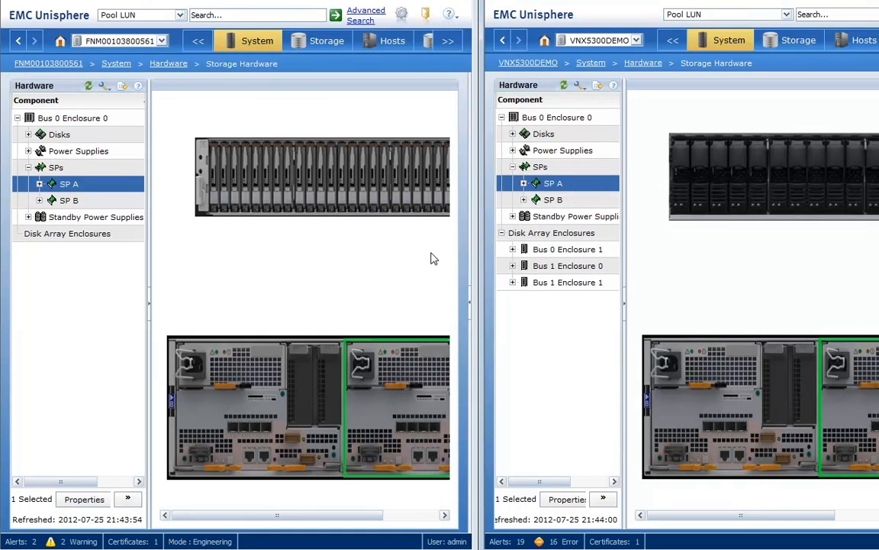
click(87, 87)
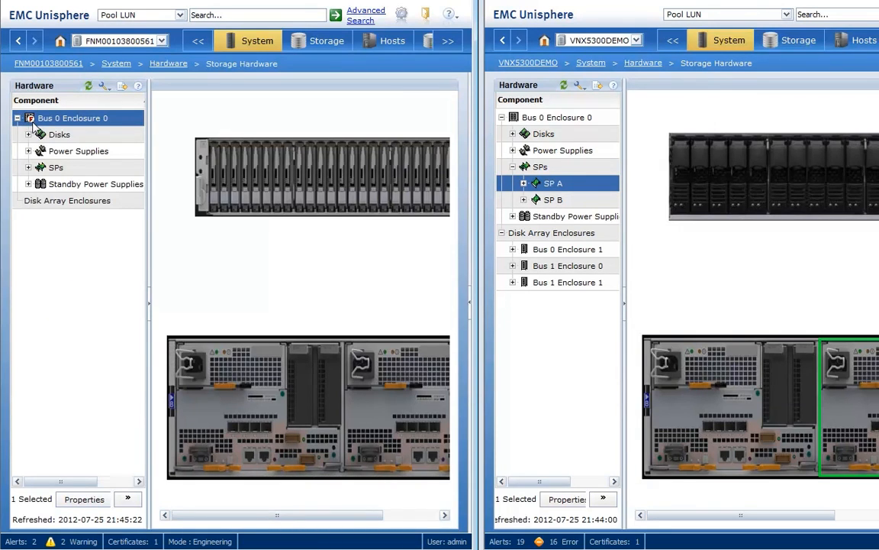
click(563, 86)
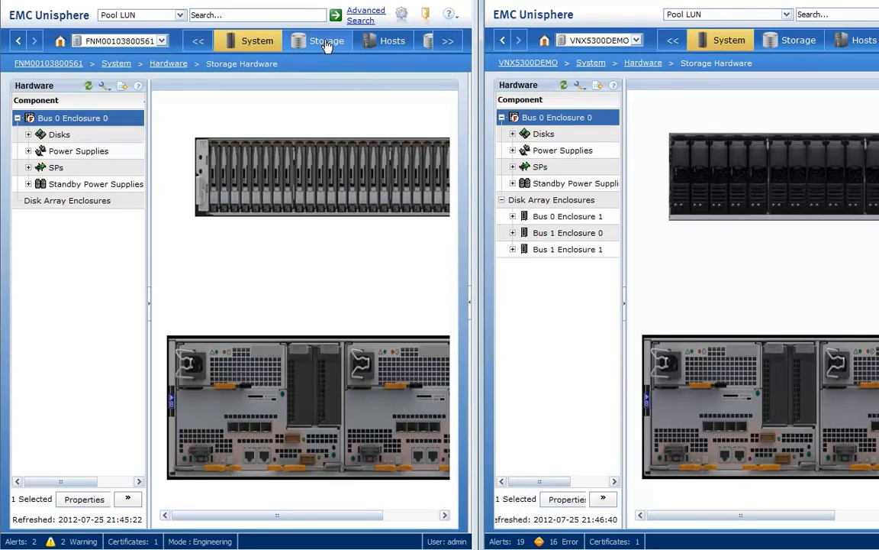
Check the current owners of the LUNs matching LUN01 in the LUN lists of both arrays
mouse_move(325, 44)
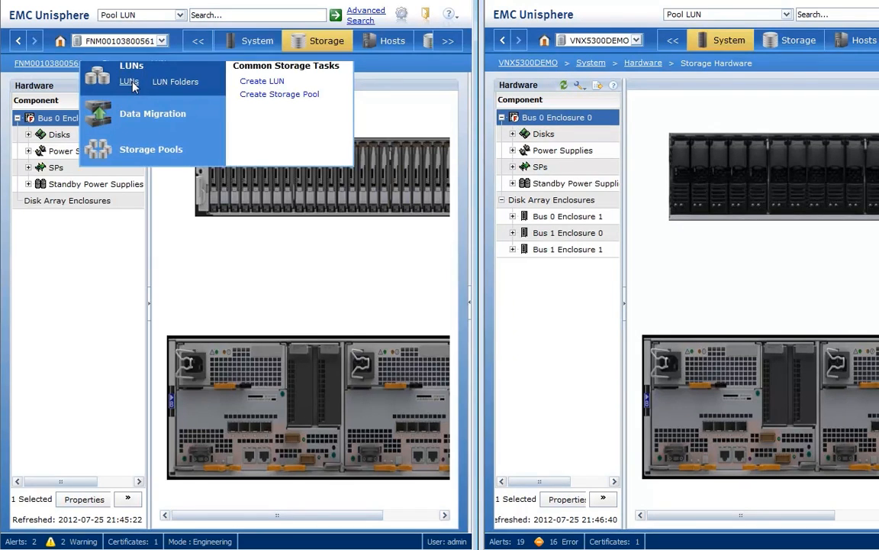
click(129, 82)
text(LUN01)
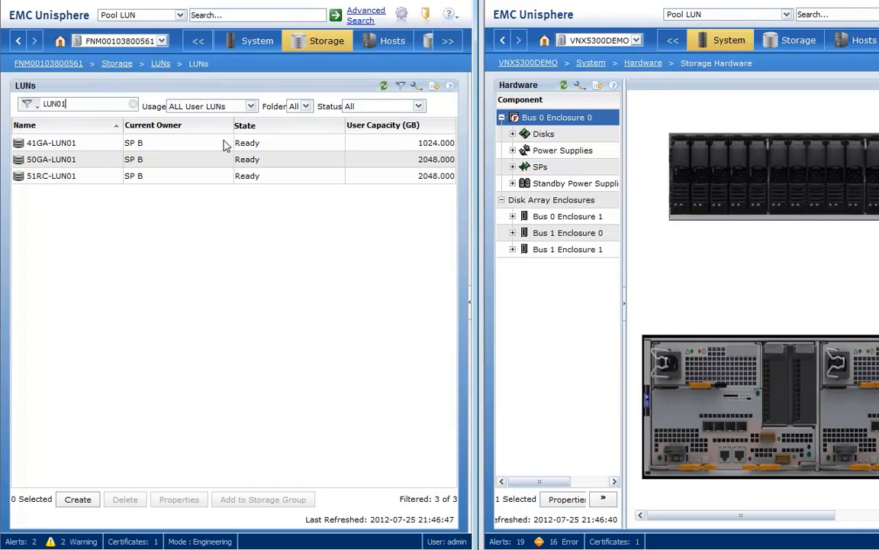
click(145, 142)
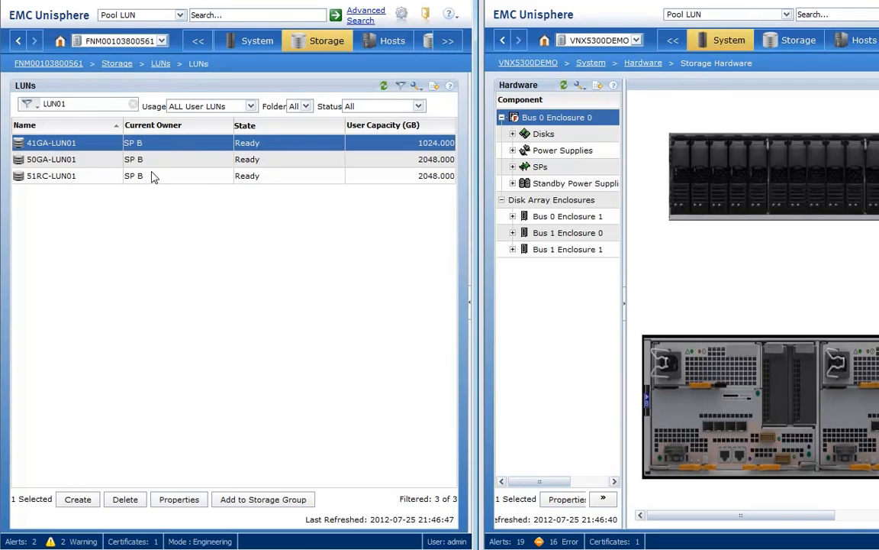
mouse_move(805, 44)
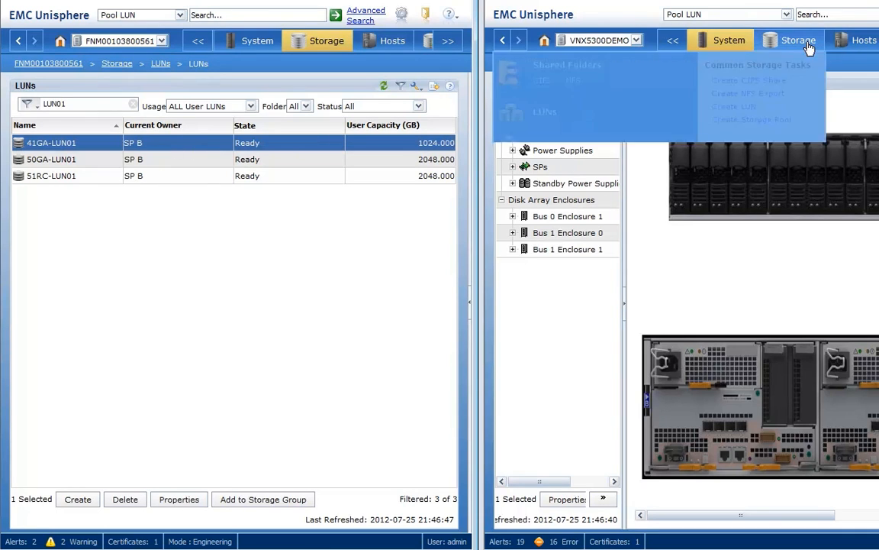
click(545, 113)
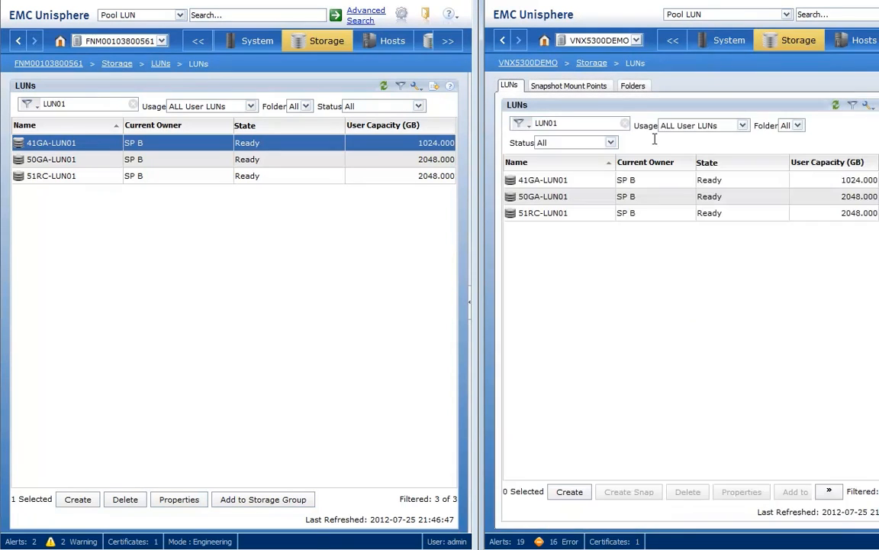
click(655, 180)
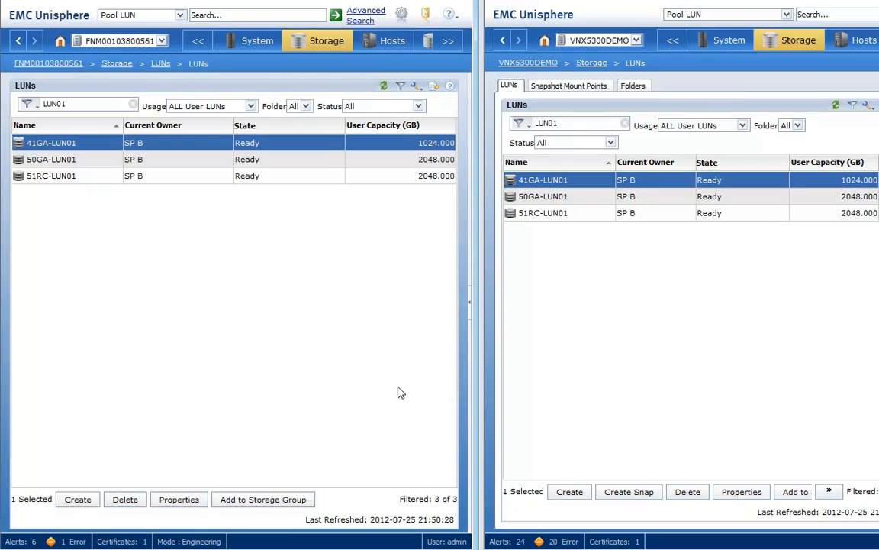
click(383, 86)
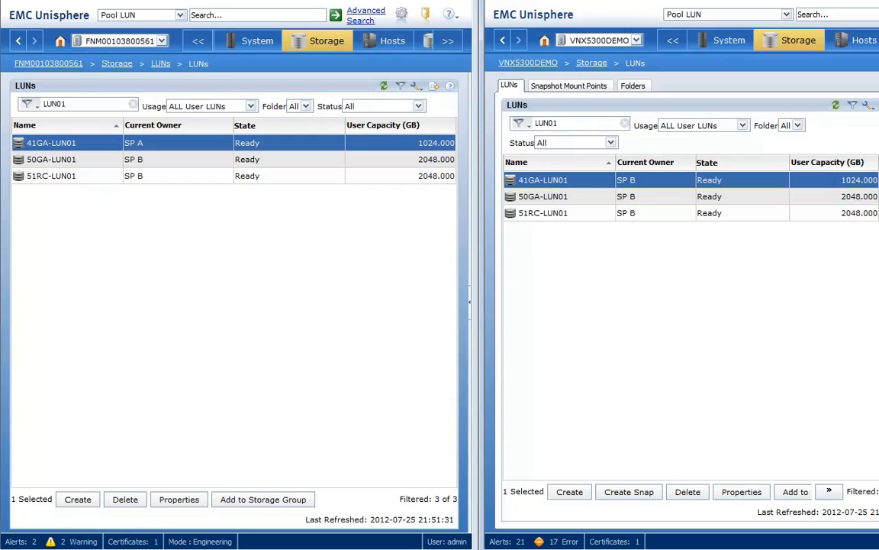
click(836, 106)
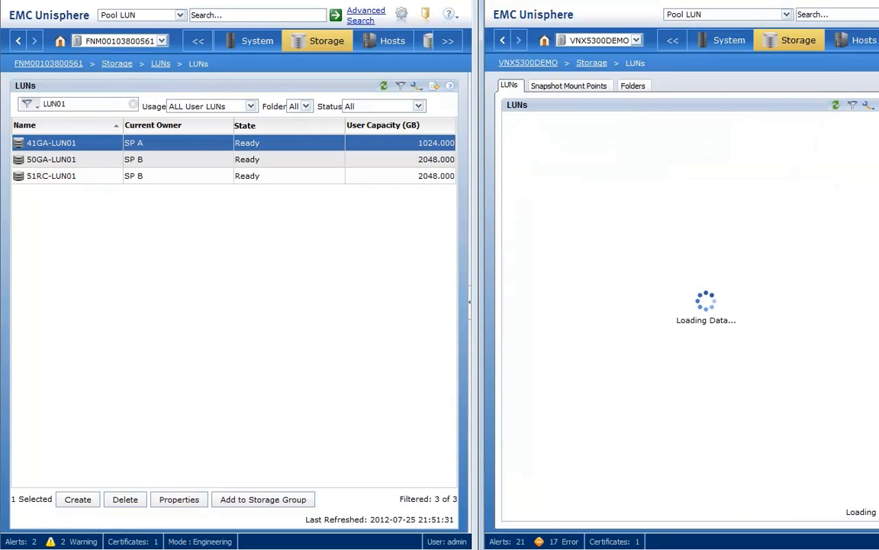